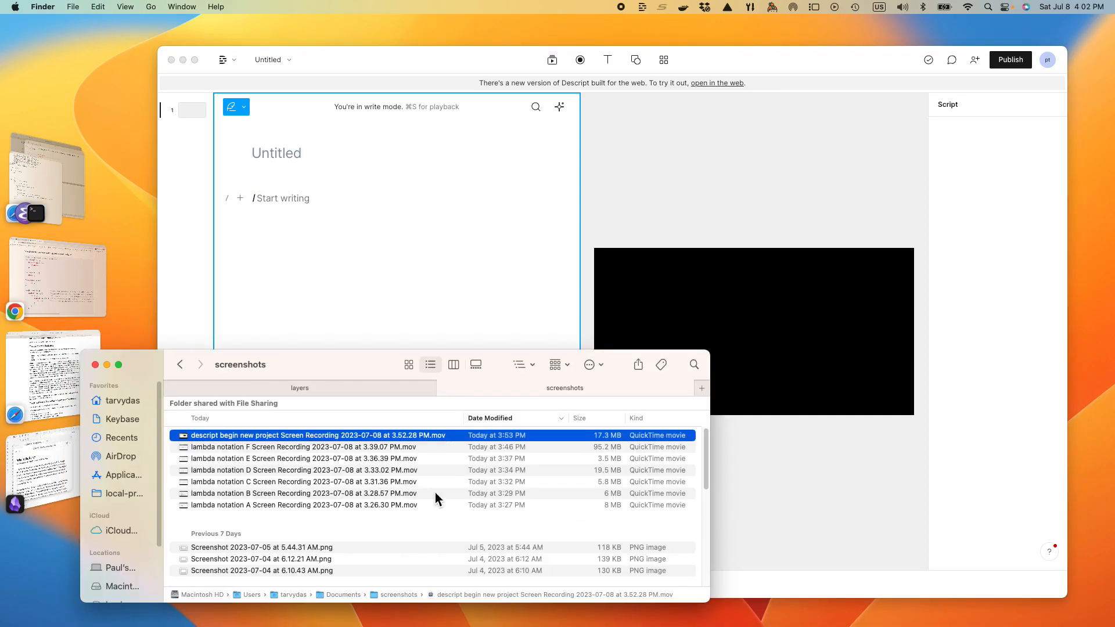
Insert the recording "lambda notation A Screen Recording 2023-07-08 at 3.26.30 PM.mov" into the empty script.
{"action": "left_click", "coordinate": [185, 507]}
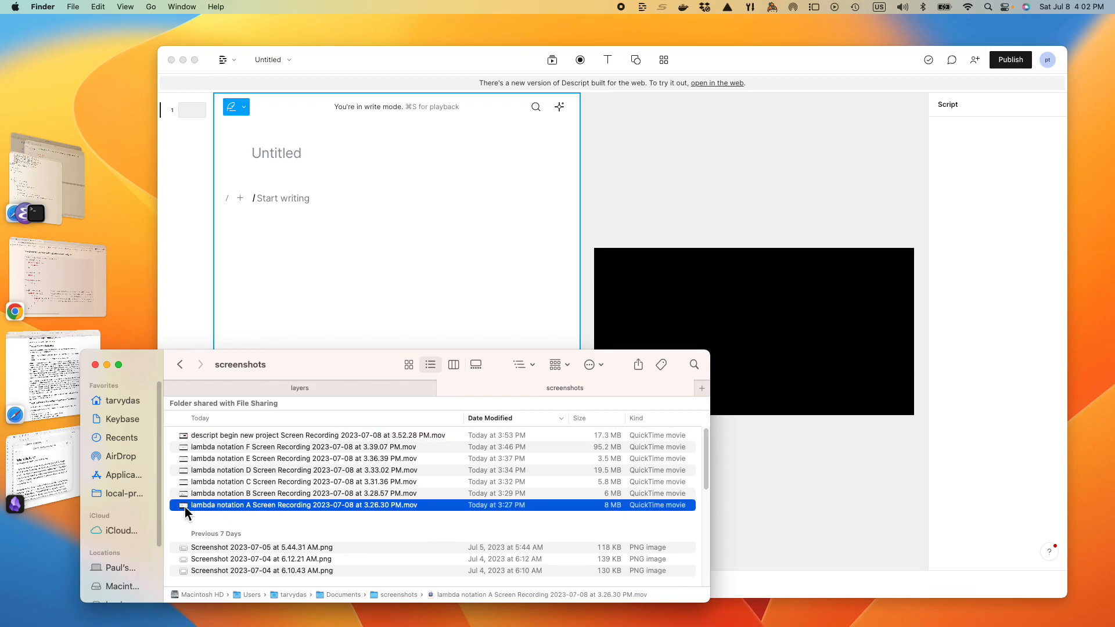
{"action": "left_click_drag", "start_coordinate": [185, 507], "coordinate": [266, 199]}
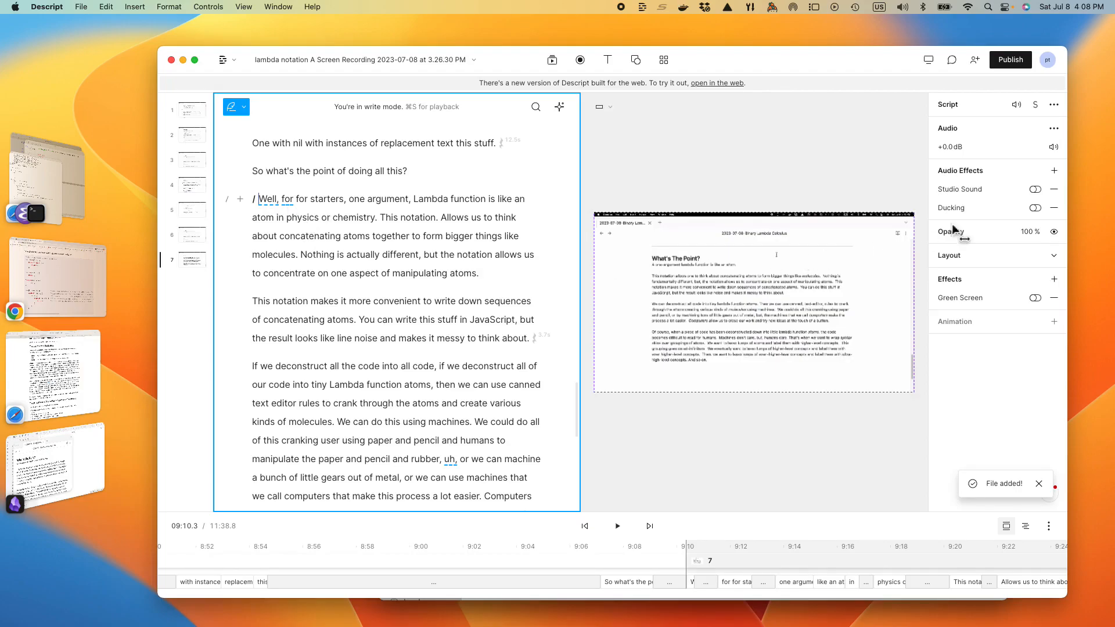
Play a few seconds of the paragraph starting "Well, for for starters" with Studio Sound off.
{"action": "left_click", "coordinate": [1038, 191]}
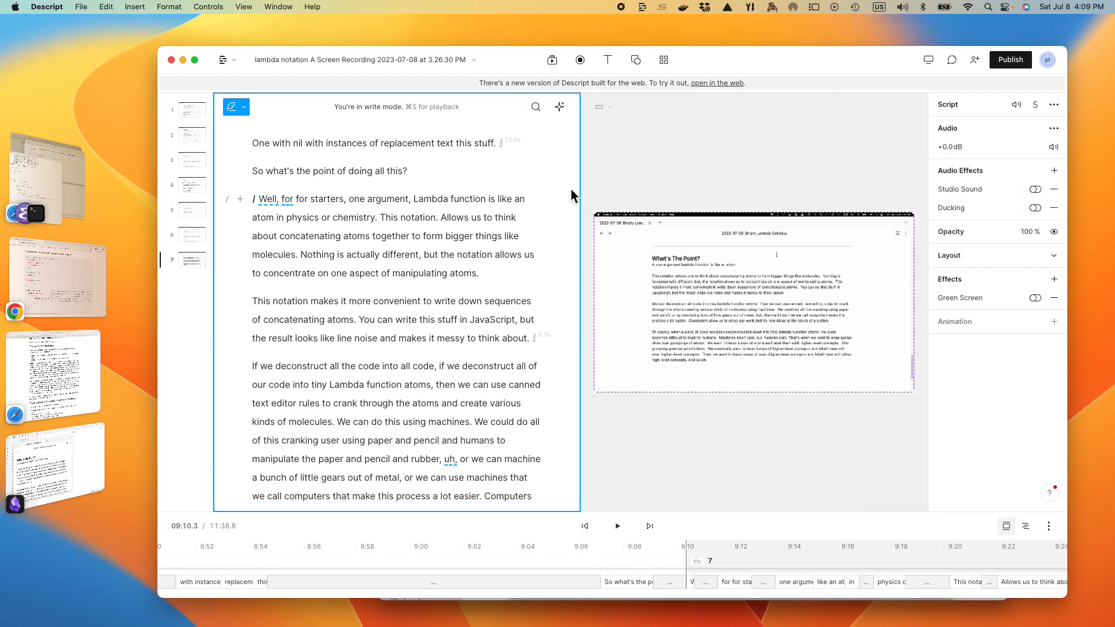
{"action": "key", "text": "space"}
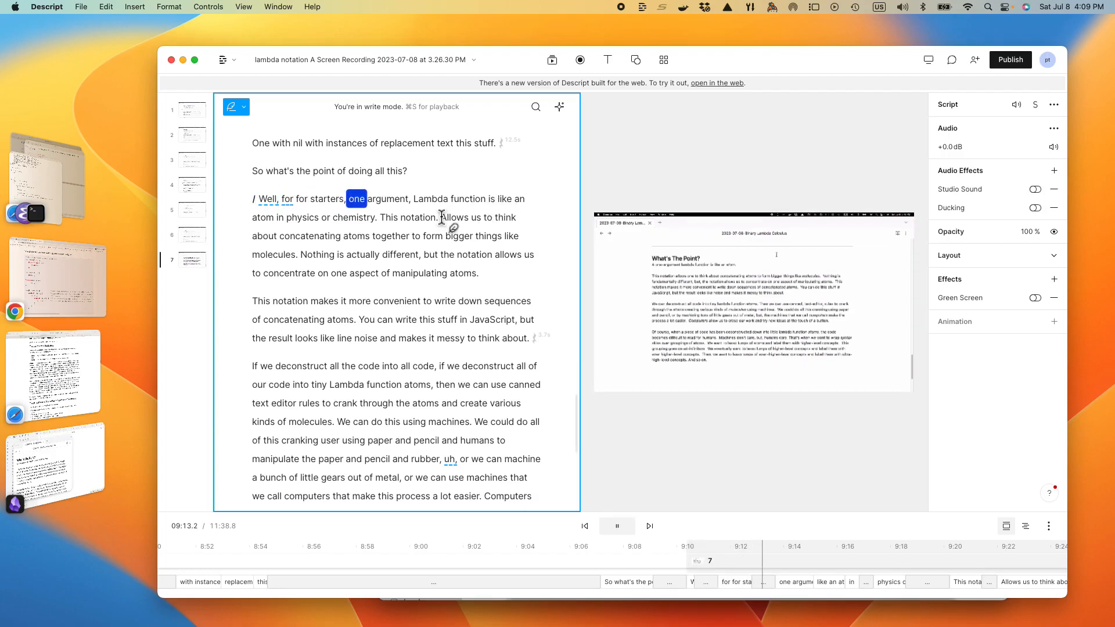
{"action": "key", "text": "space"}
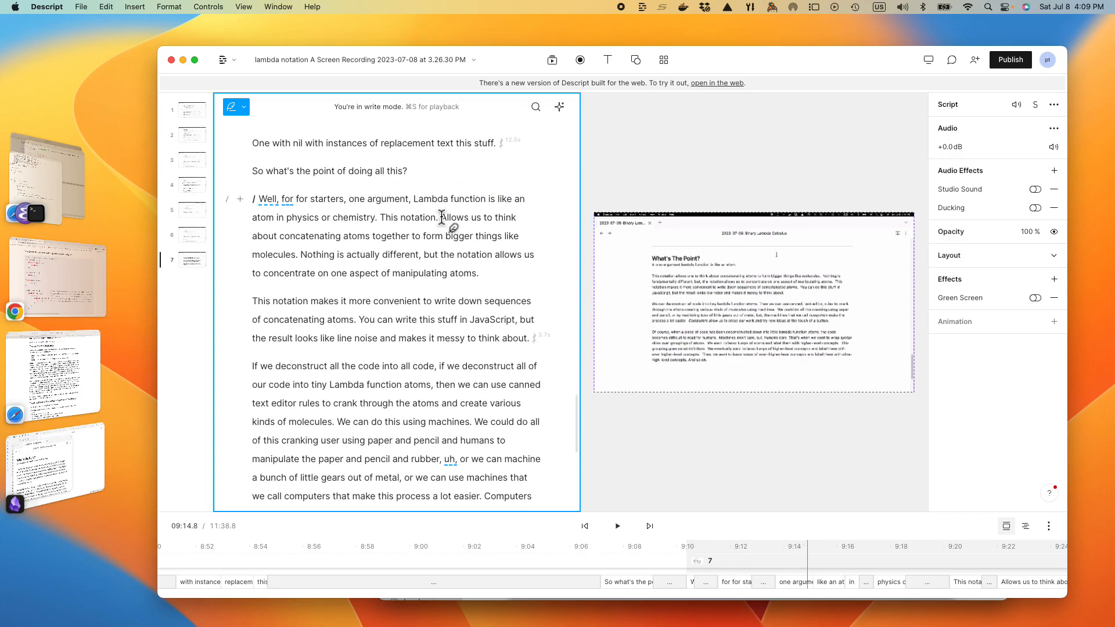
Enable Studio Sound for the script and play it from the paragraph starting "Well, for for starters".
{"action": "left_click", "coordinate": [262, 200]}
{"action": "left_click", "coordinate": [1035, 189]}
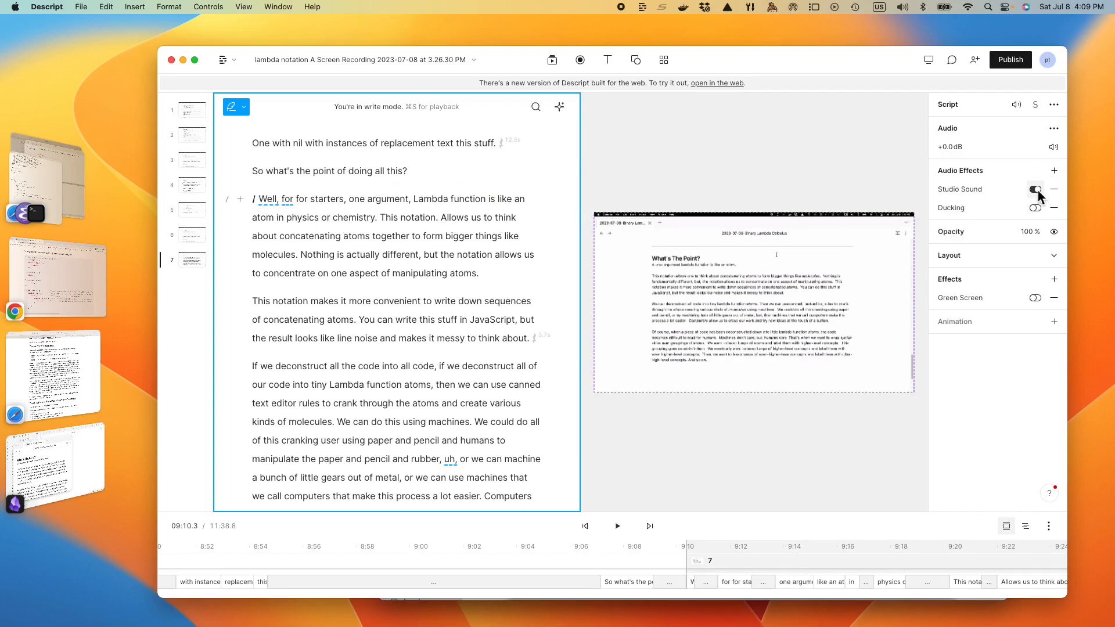
{"action": "key", "text": "space"}
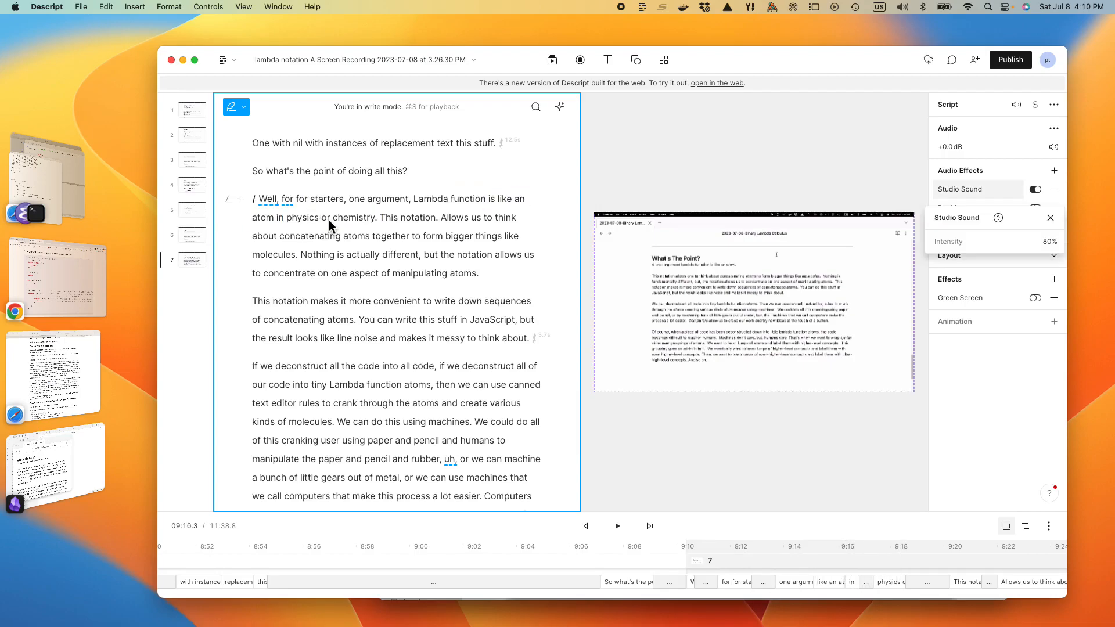
{"action": "left_click", "coordinate": [329, 221]}
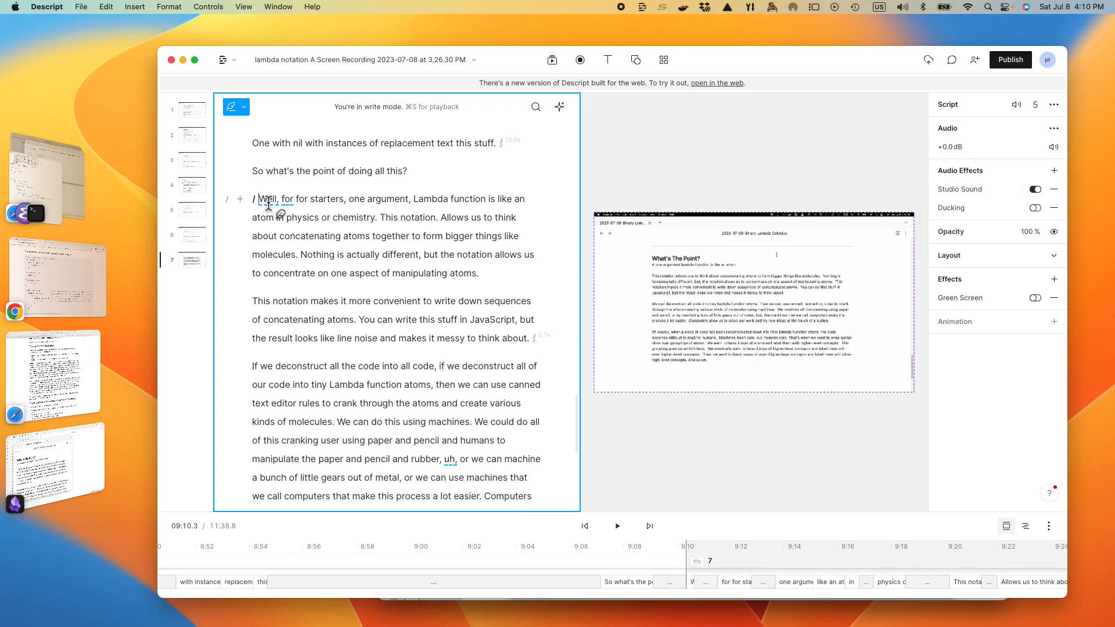
{"action": "left_click", "coordinate": [264, 198]}
{"action": "key", "text": "super+s"}
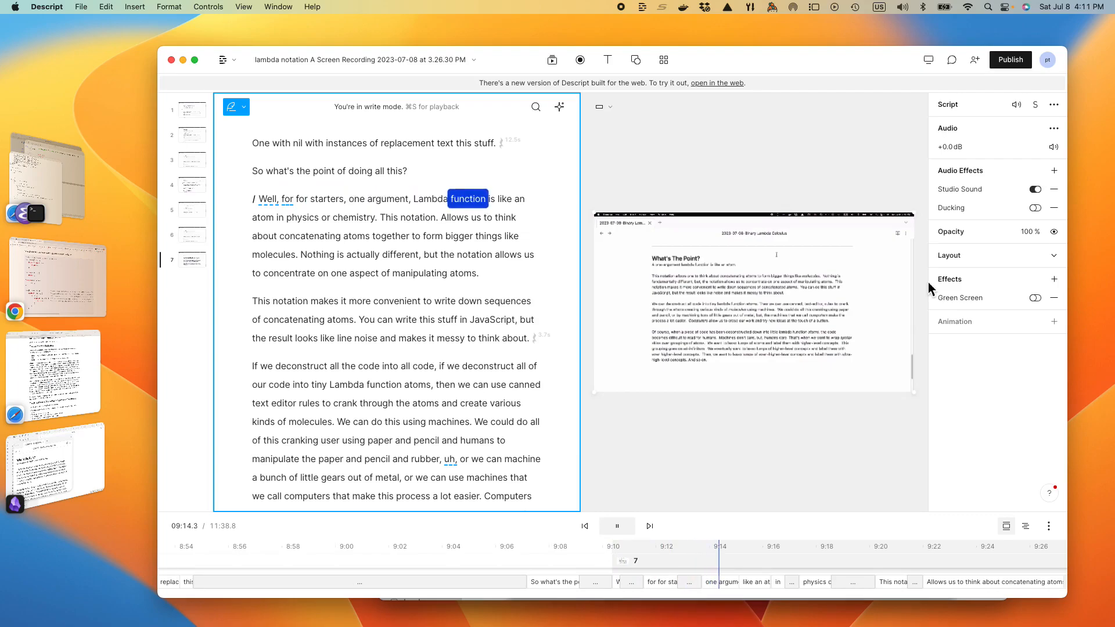
Add a Compressor from the Dynamics audio effects to the script with its Default preset.
{"action": "left_click", "coordinate": [1056, 172]}
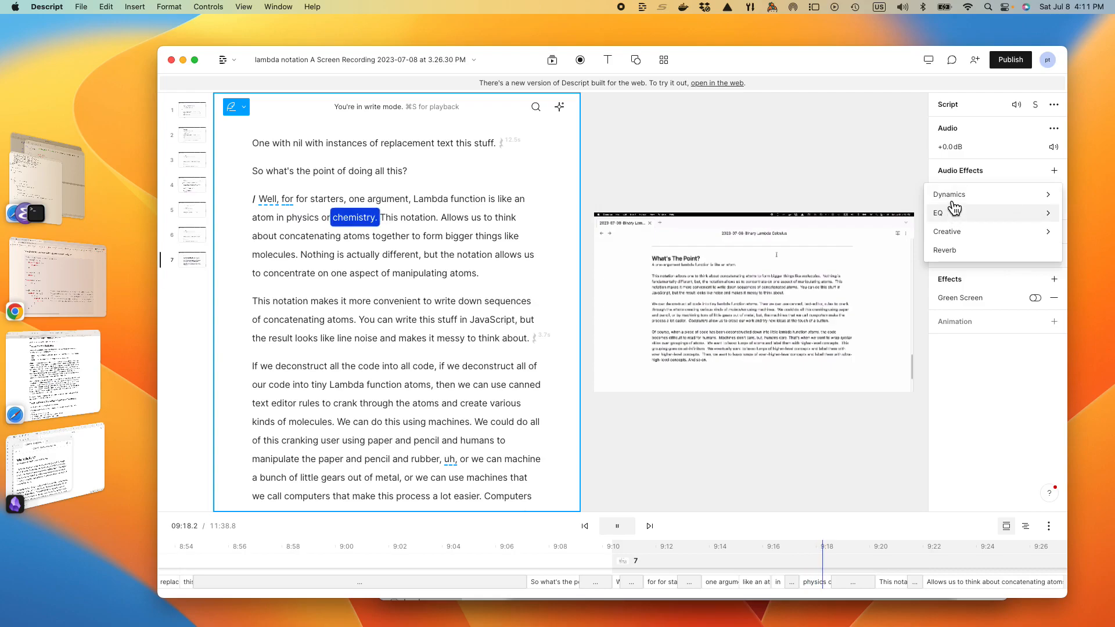
{"action": "mouse_move", "coordinate": [955, 203]}
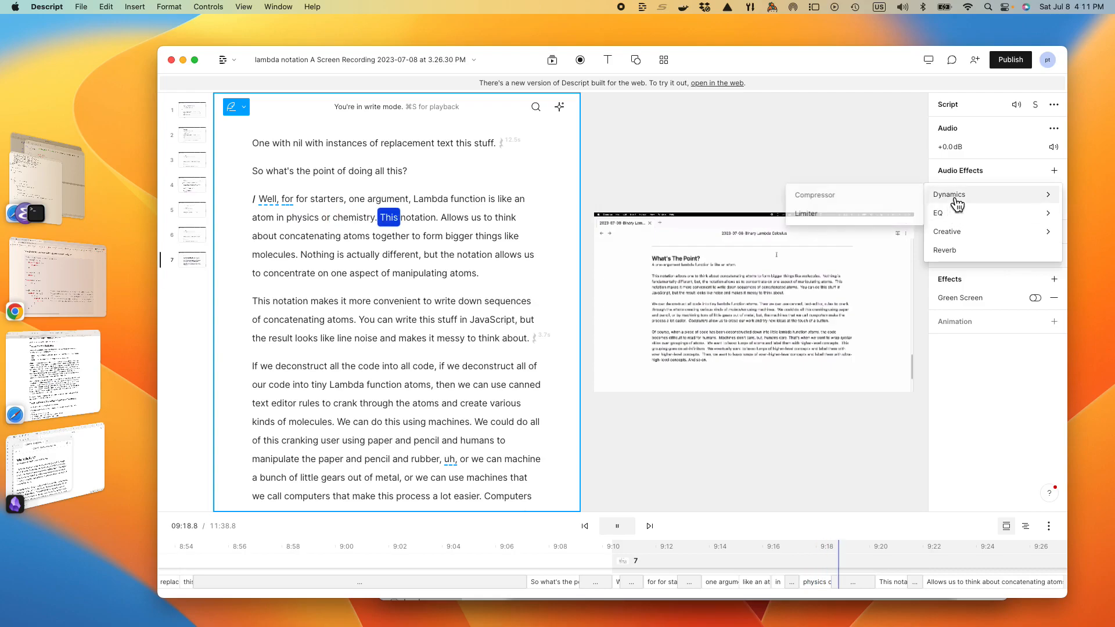
{"action": "left_click", "coordinate": [835, 198]}
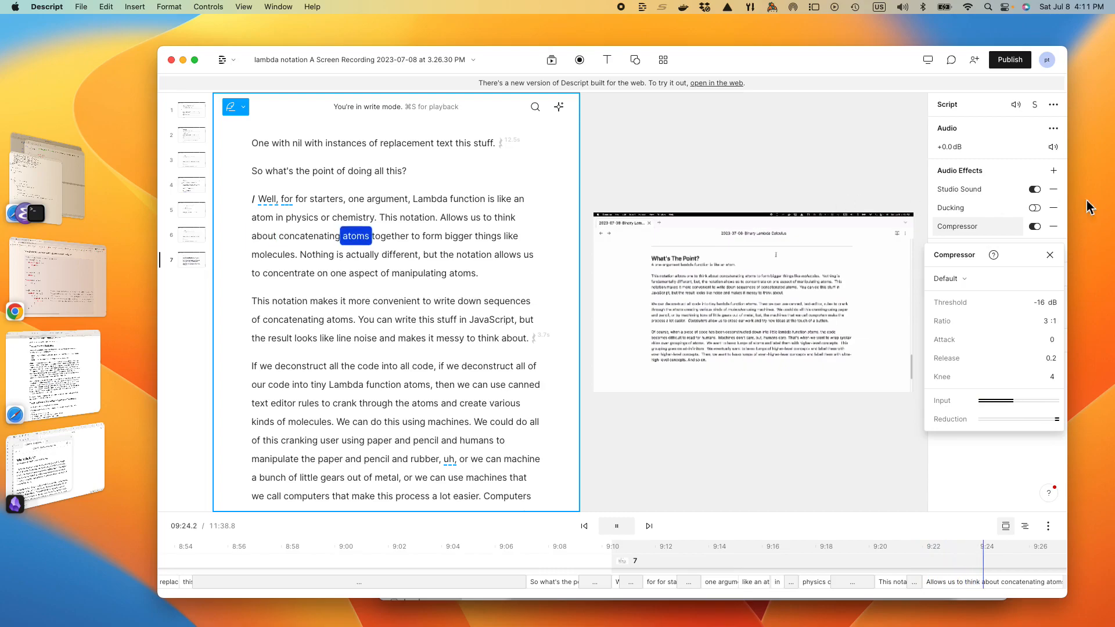
{"action": "left_click", "coordinate": [1055, 172]}
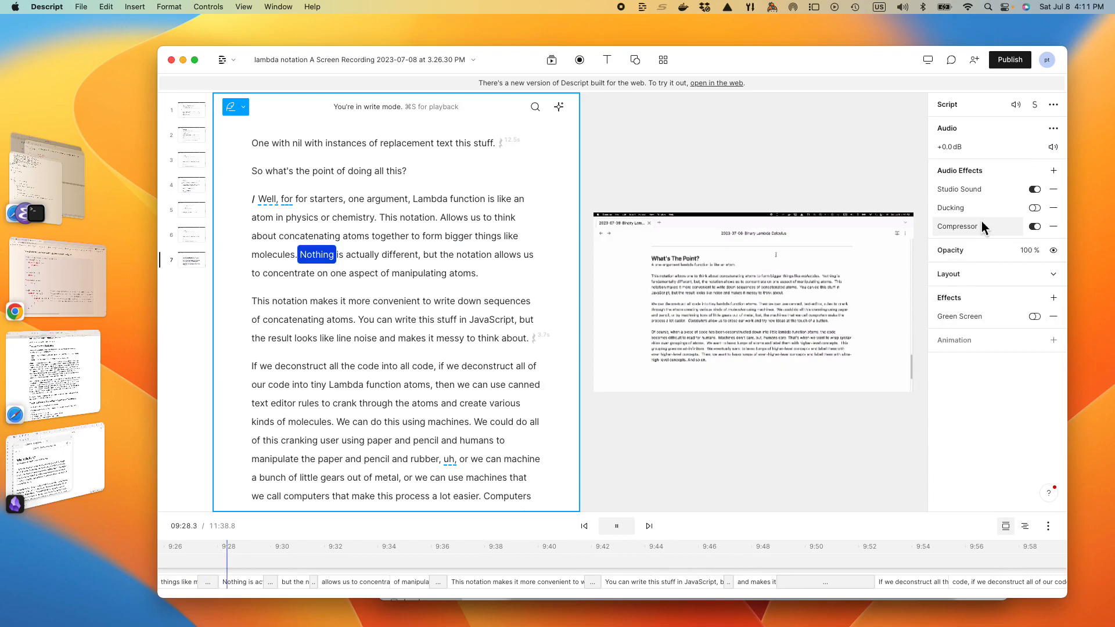
Add a Low shelf EQ audio effect to the script with its Default preset.
{"action": "left_click", "coordinate": [1054, 172]}
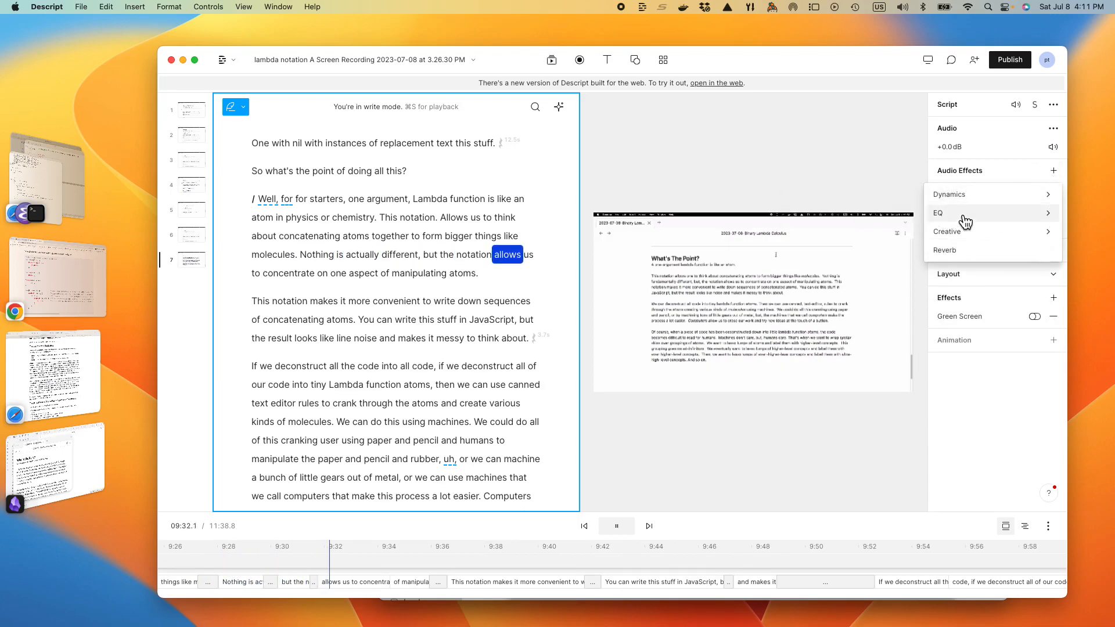
{"action": "mouse_move", "coordinate": [965, 221]}
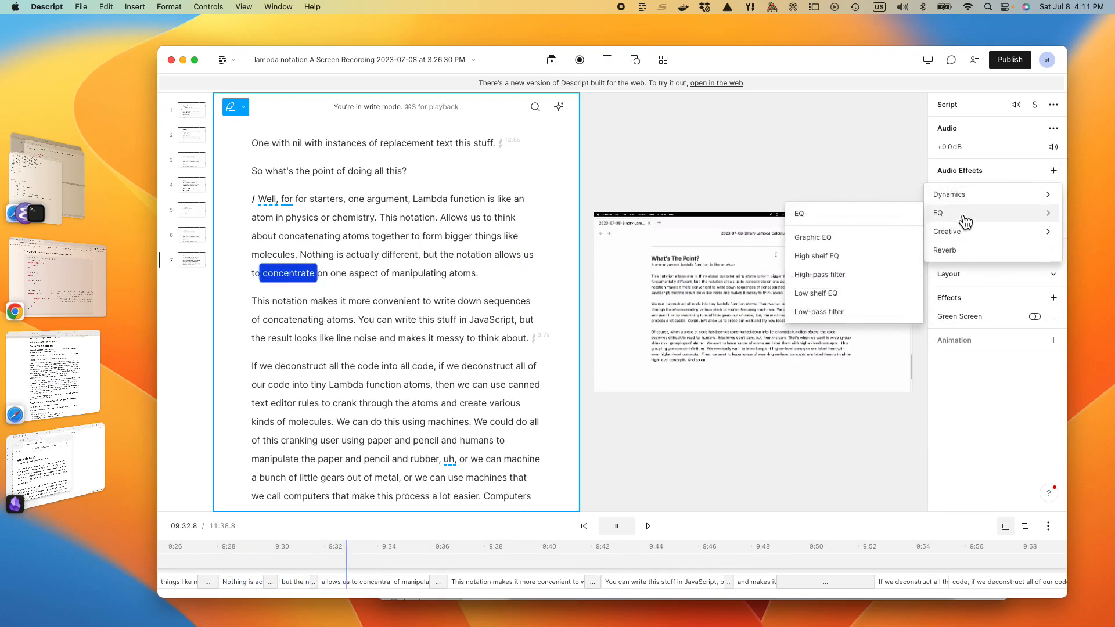
{"action": "left_click", "coordinate": [833, 299]}
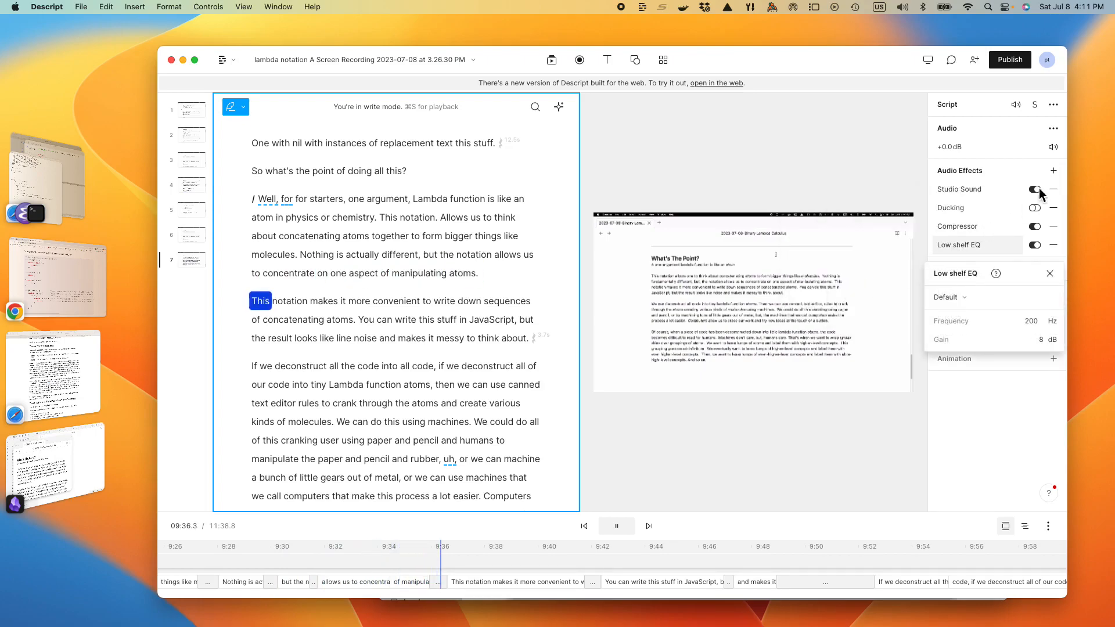
{"action": "left_click", "coordinate": [1054, 170]}
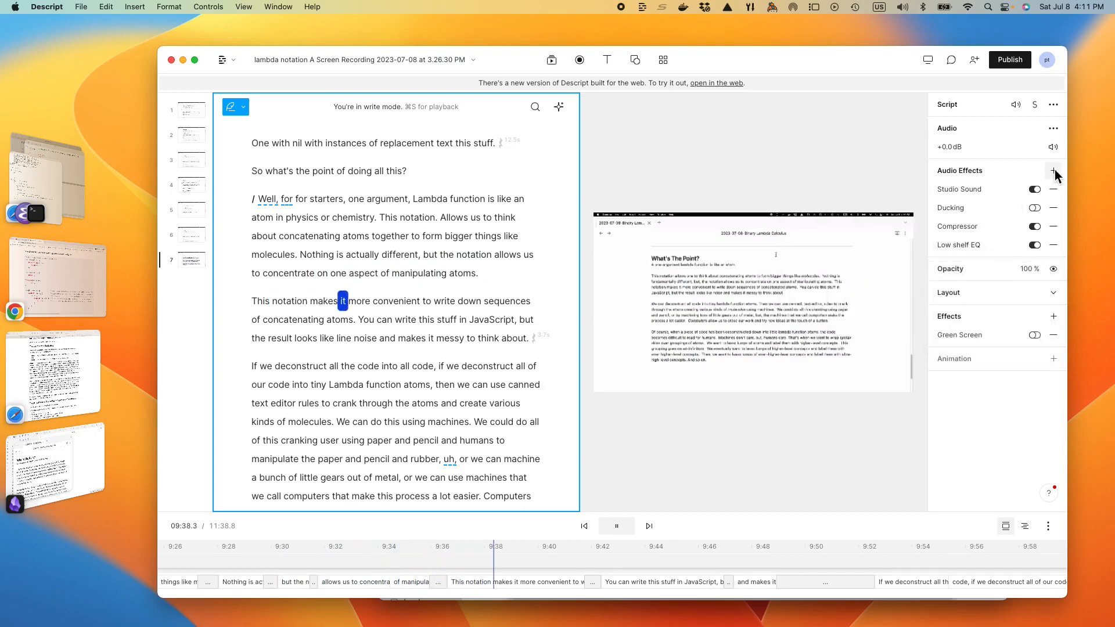
Add a Graphic EQ audio effect to the script and set its 250 Hz band to 0.1 dB during playback.
{"action": "left_click", "coordinate": [1055, 172]}
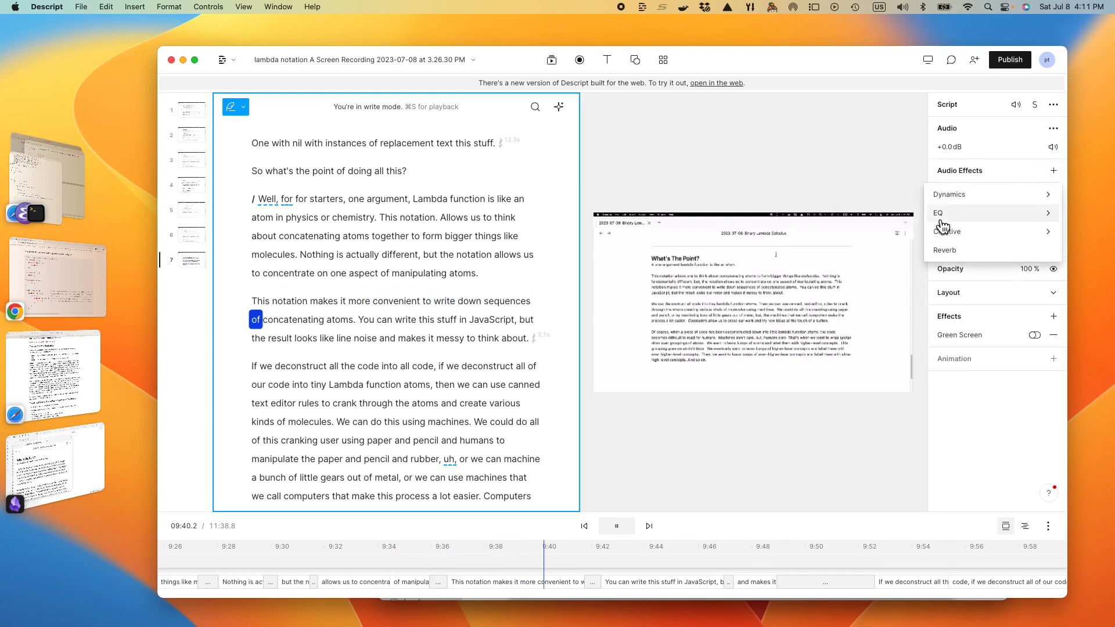
{"action": "mouse_move", "coordinate": [945, 220]}
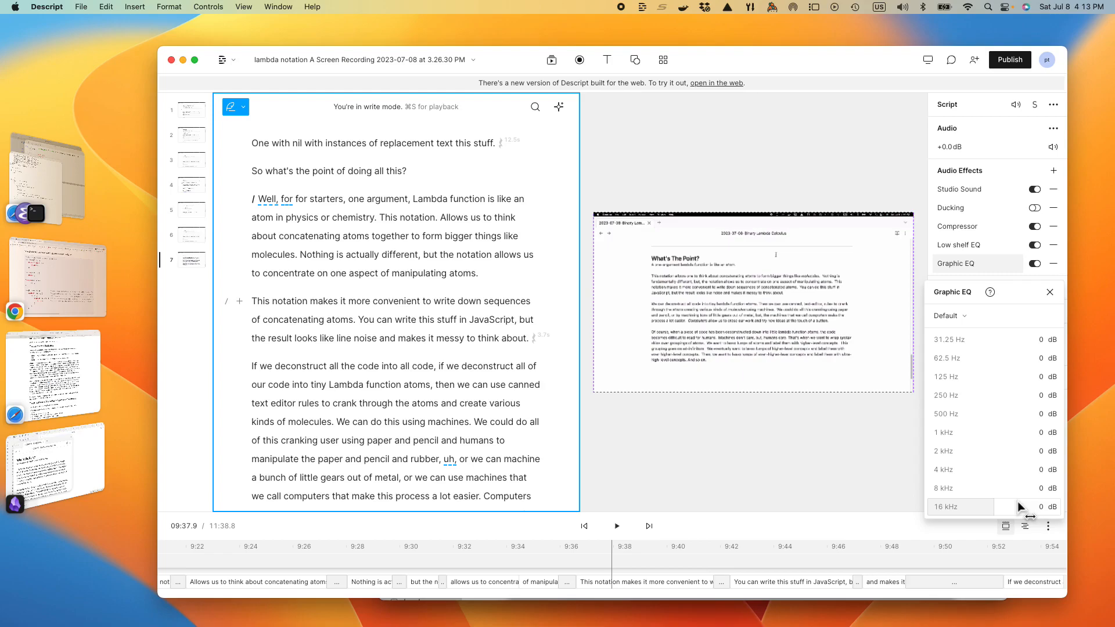
{"action": "left_click", "coordinate": [261, 198]}
{"action": "key", "text": "space"}
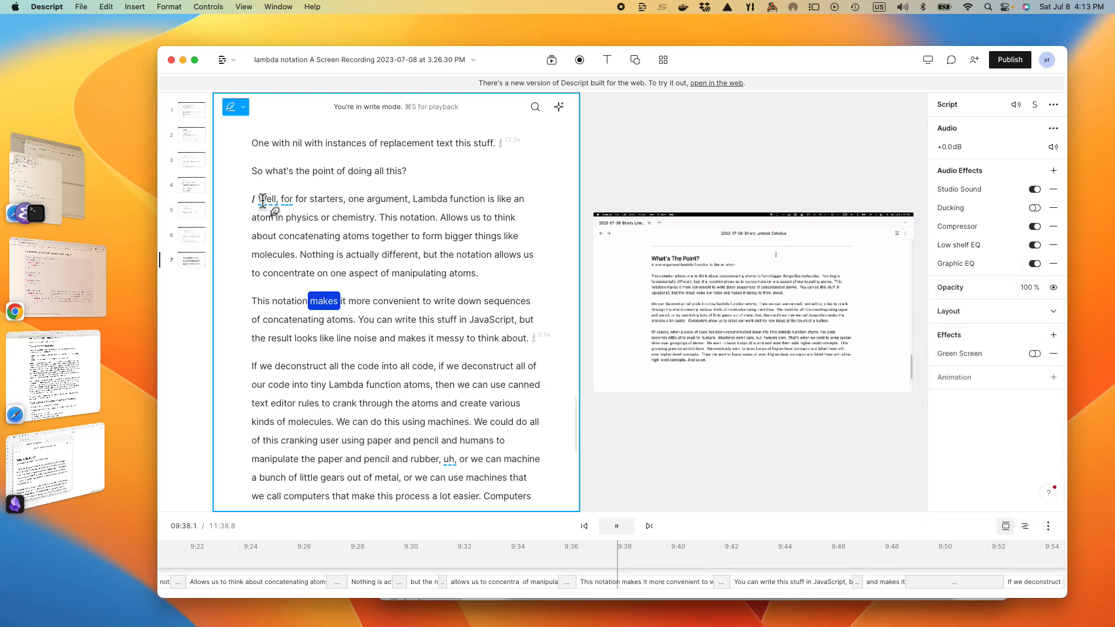
{"action": "left_click", "coordinate": [957, 264]}
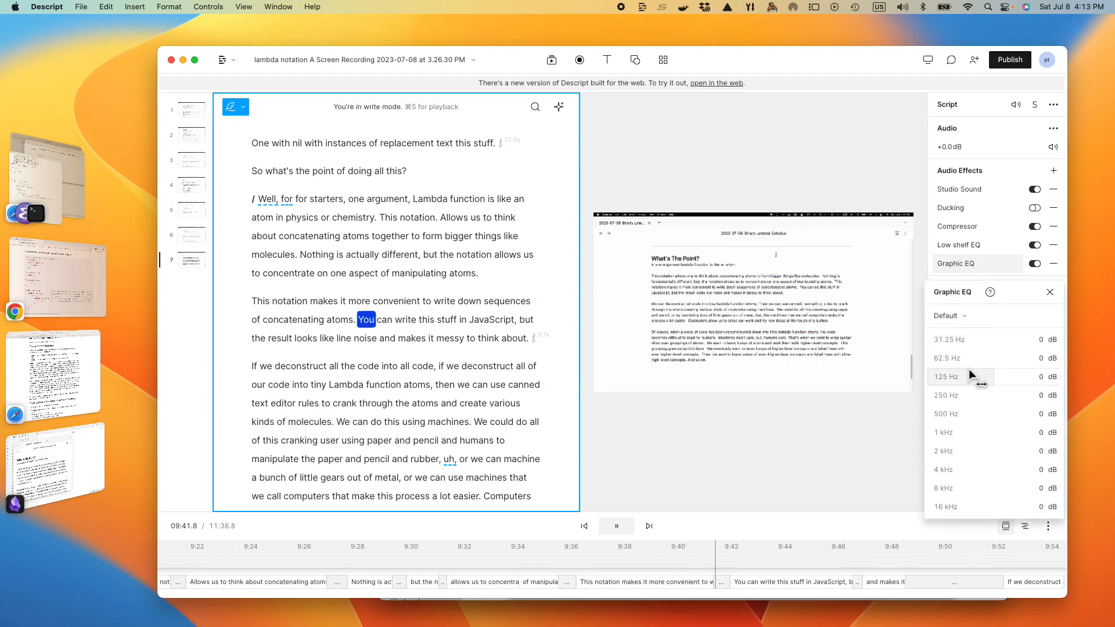
{"action": "left_click_drag", "start_coordinate": [993, 395], "coordinate": [966, 395]}
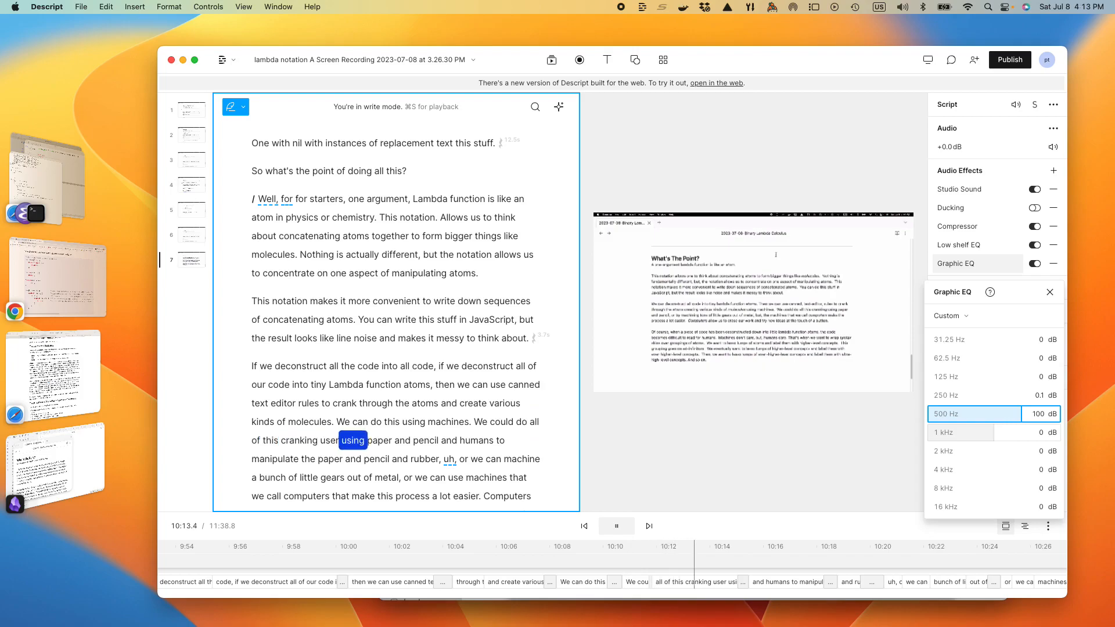
Try 1000 dB on the Graphic EQ's 500 Hz band and reset the band to 0 dB.
{"action": "type", "text": "0"}
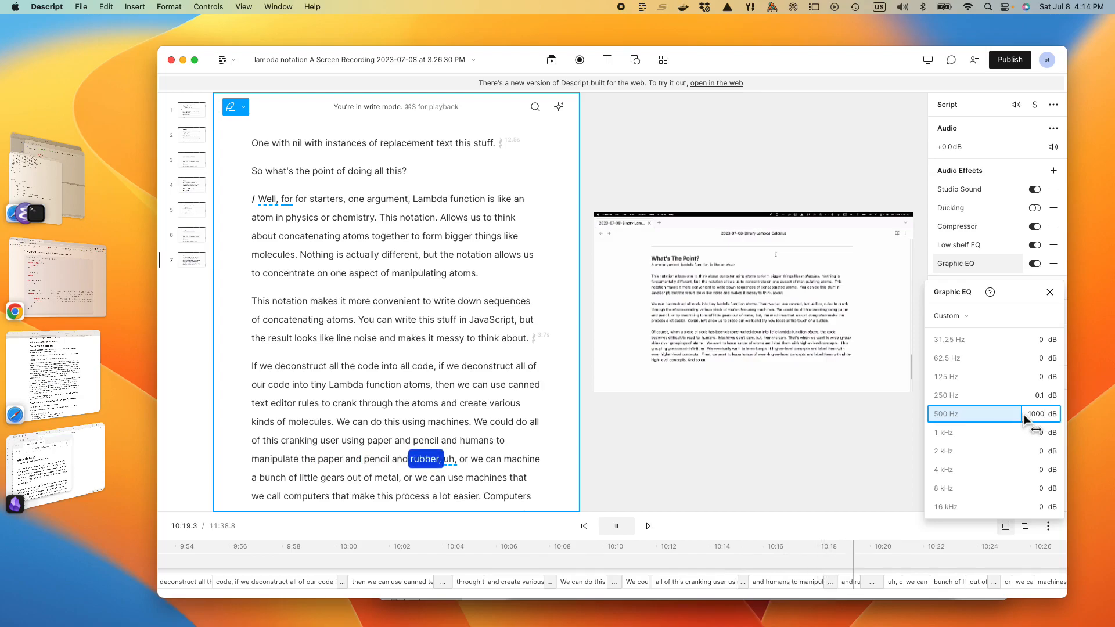
{"action": "key", "text": "BackSpace"}
{"action": "key", "text": "BackSpace"}
{"action": "key", "text": "BackSpace"}
{"action": "key", "text": "BackSpace"}
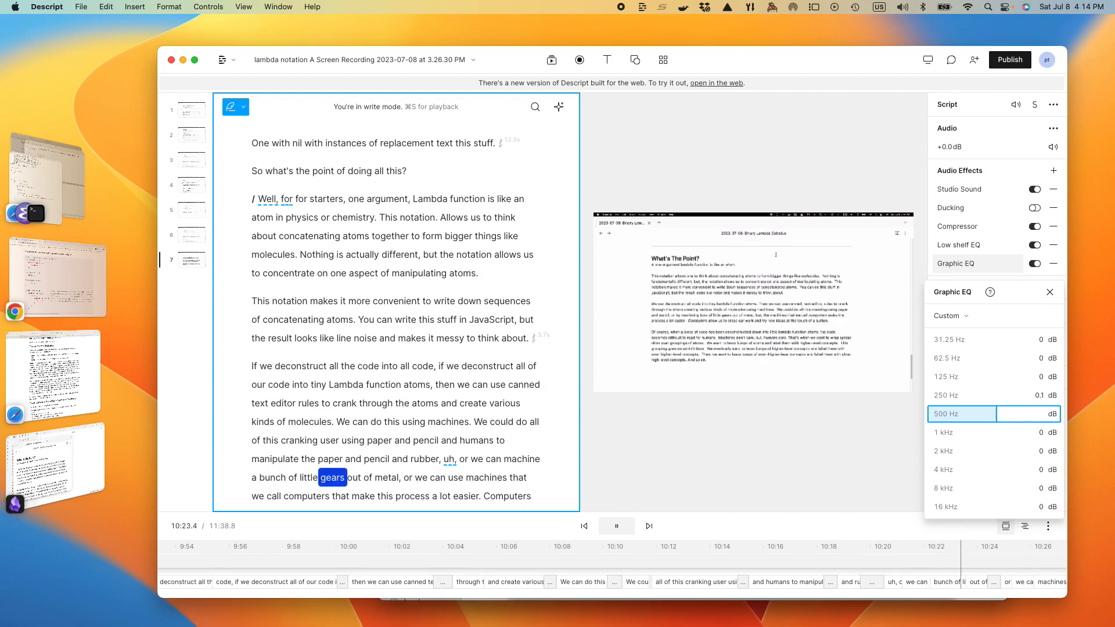
{"action": "type", "text": "0"}
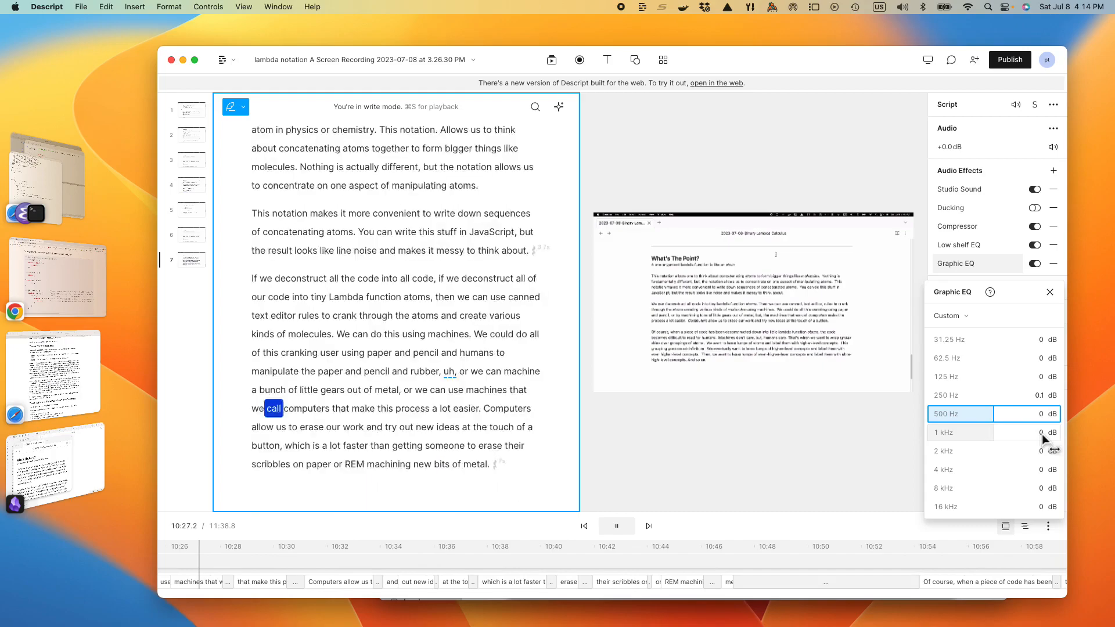
Try 1000 dB on the Graphic EQ's 1 kHz band and reset the band to 0 dB.
{"action": "left_click", "coordinate": [1040, 433]}
{"action": "type", "text": "10"}
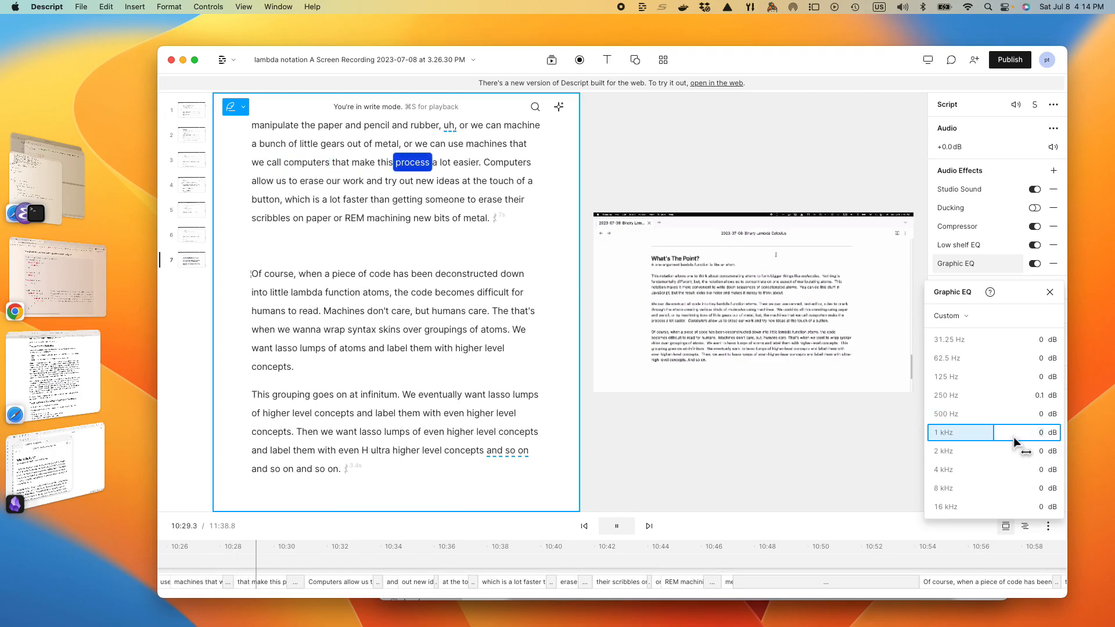
{"action": "type", "text": "0"}
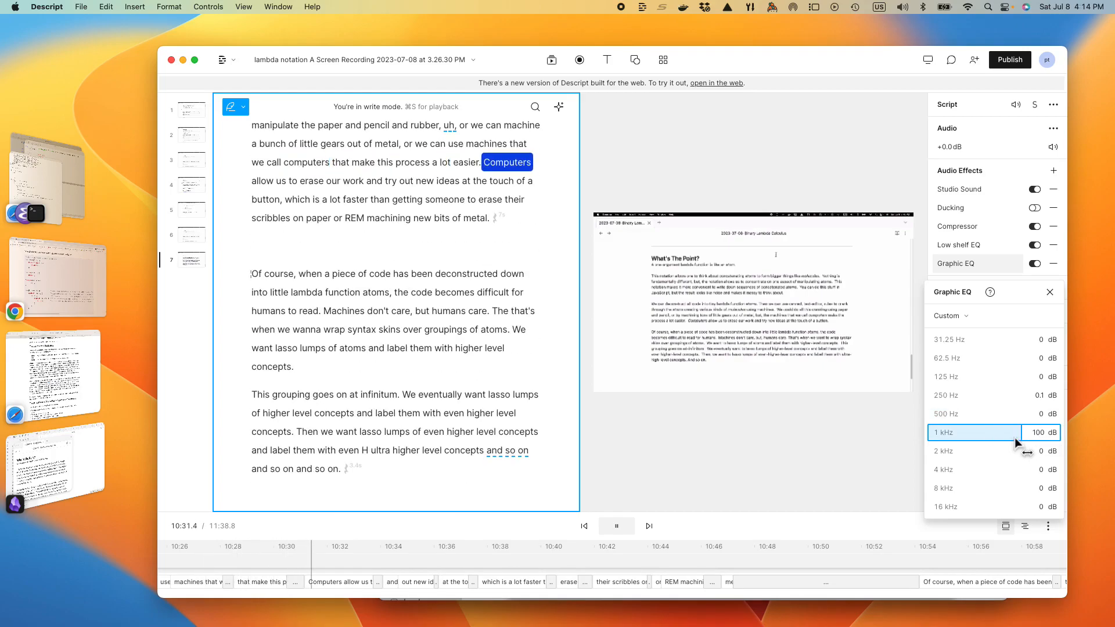
{"action": "type", "text": "0"}
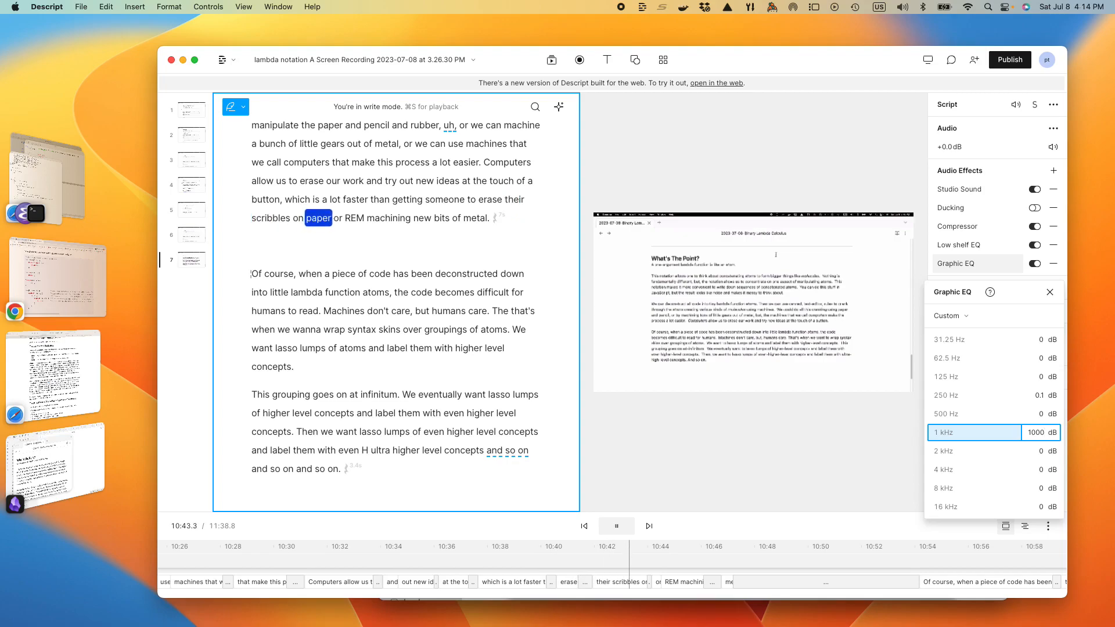
{"action": "key", "text": "BackSpace"}
{"action": "key", "text": "BackSpace"}
{"action": "key", "text": "BackSpace"}
{"action": "key", "text": "BackSpace"}
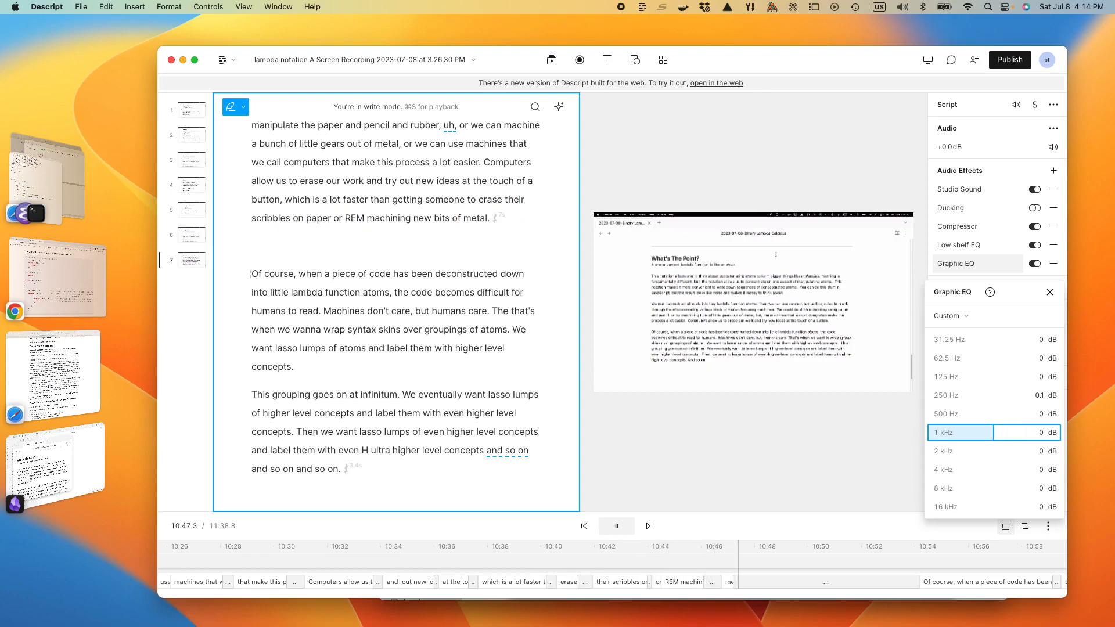
Try 1000 dB on the Graphic EQ's 2 kHz band and reset the band to 0 dB.
{"action": "left_click", "coordinate": [1044, 454]}
{"action": "type", "text": "100"}
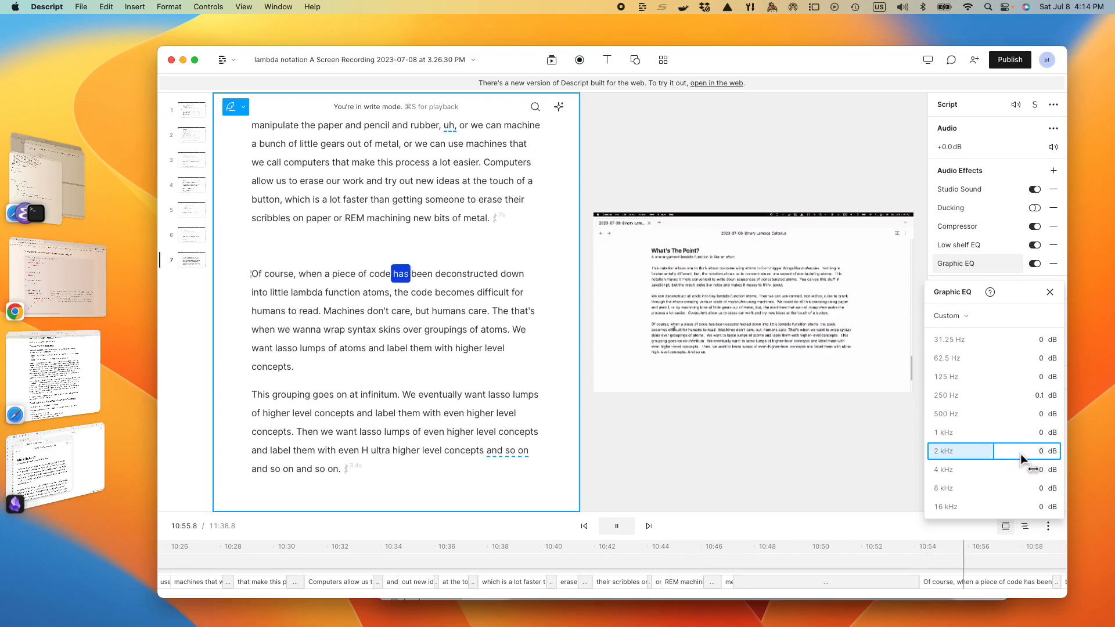
{"action": "type", "text": "0"}
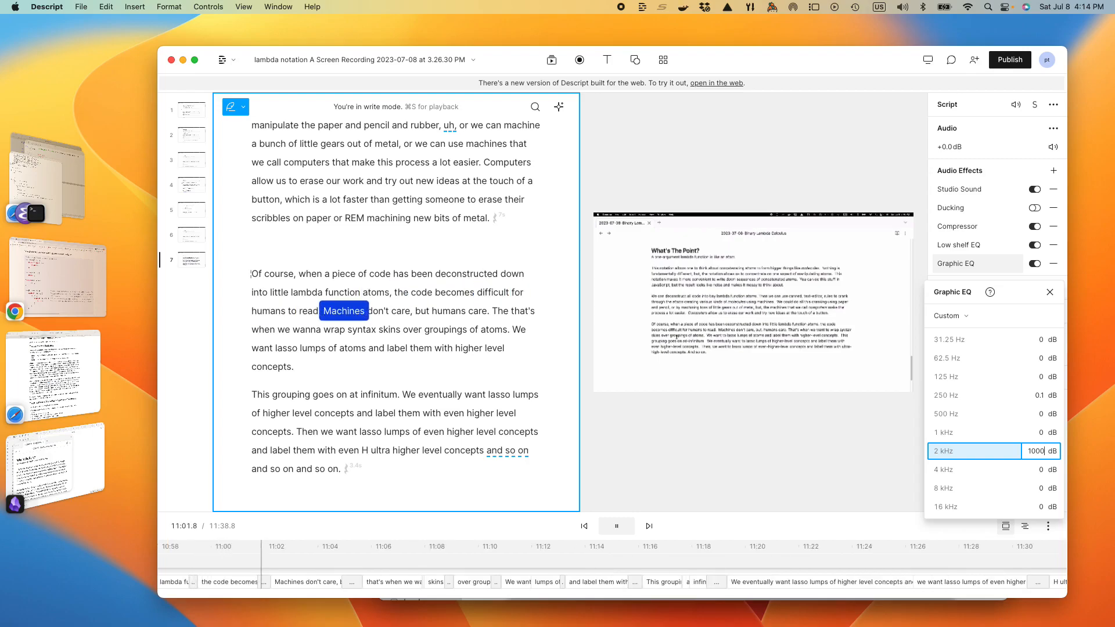
{"action": "key", "text": "BackSpace"}
{"action": "key", "text": "BackSpace"}
{"action": "key", "text": "BackSpace"}
{"action": "key", "text": "BackSpace"}
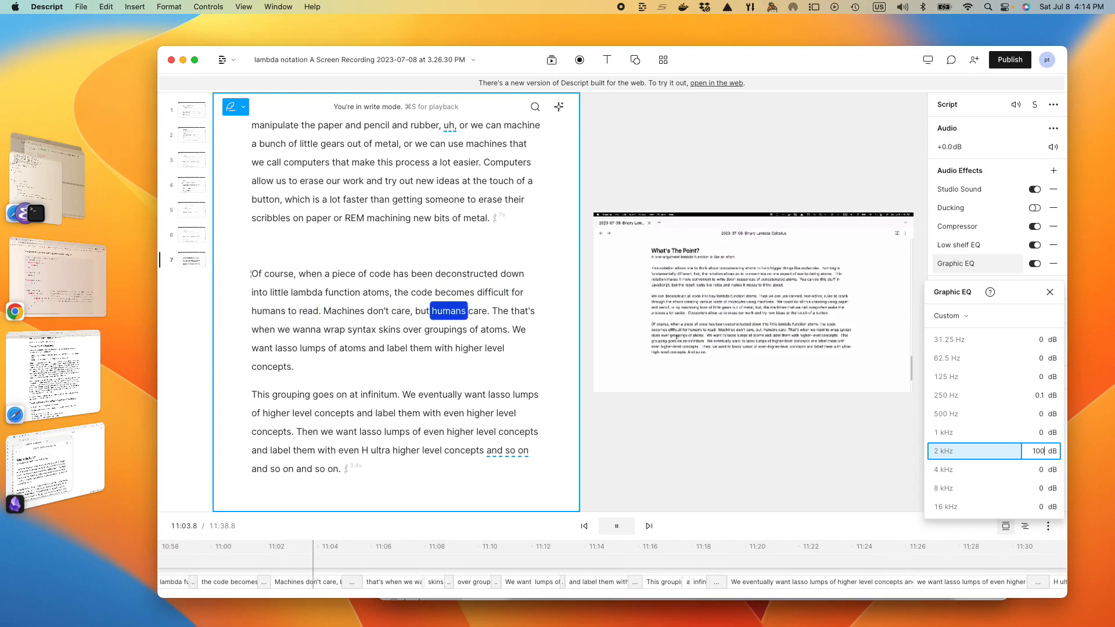
{"action": "type", "text": "0"}
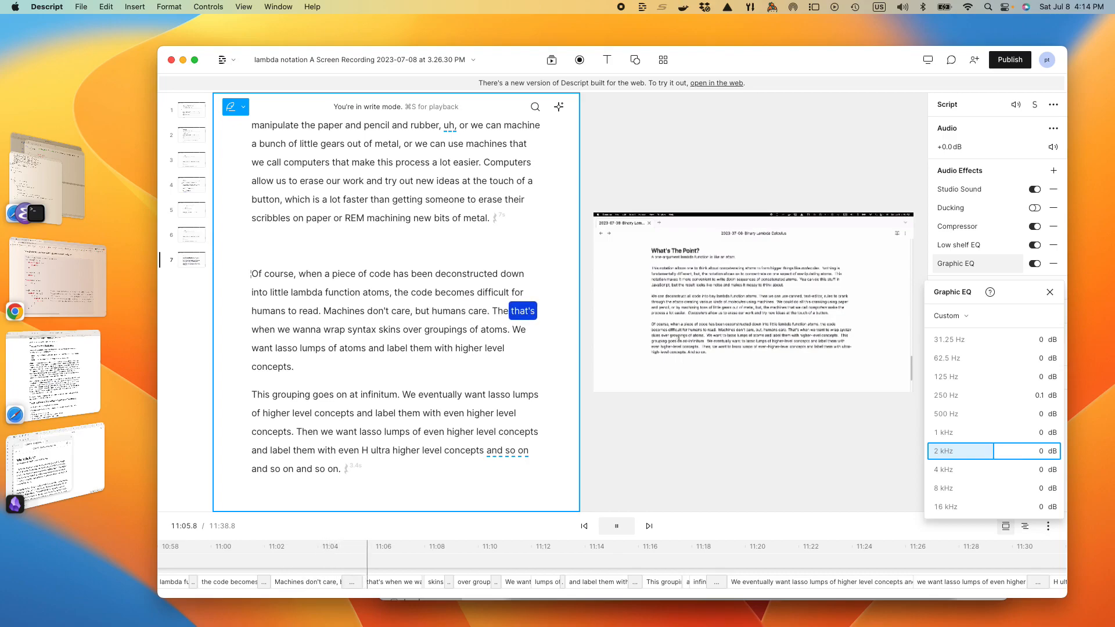
Set the Graphic EQ's 1 kHz band to -20 dB while the script plays.
{"action": "left_click", "coordinate": [1040, 433]}
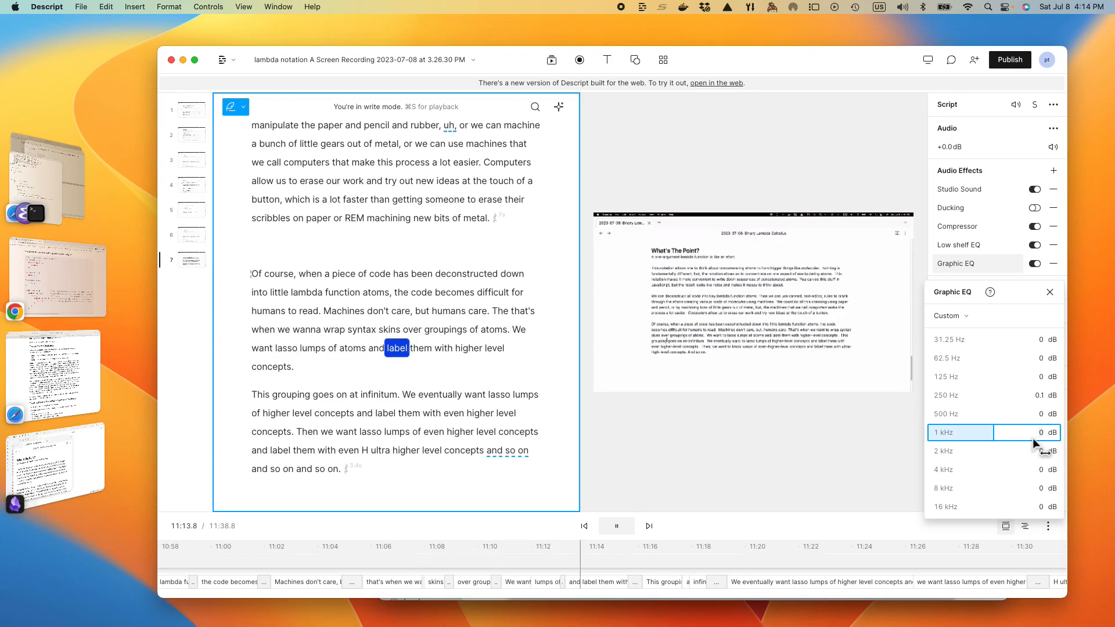
{"action": "type", "text": "-"}
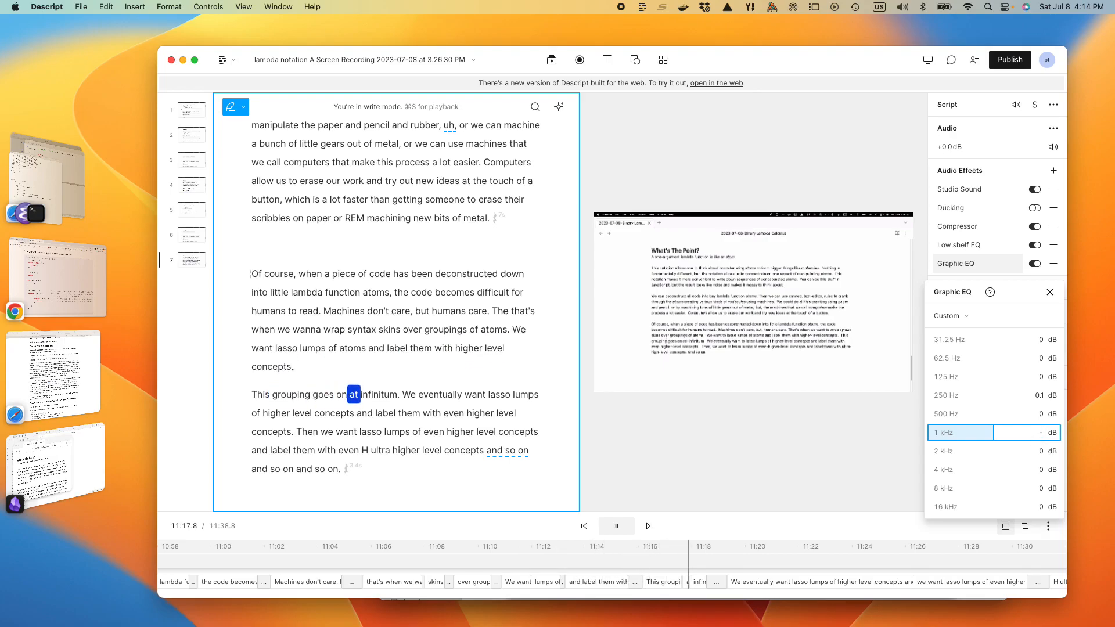
{"action": "type", "text": "20"}
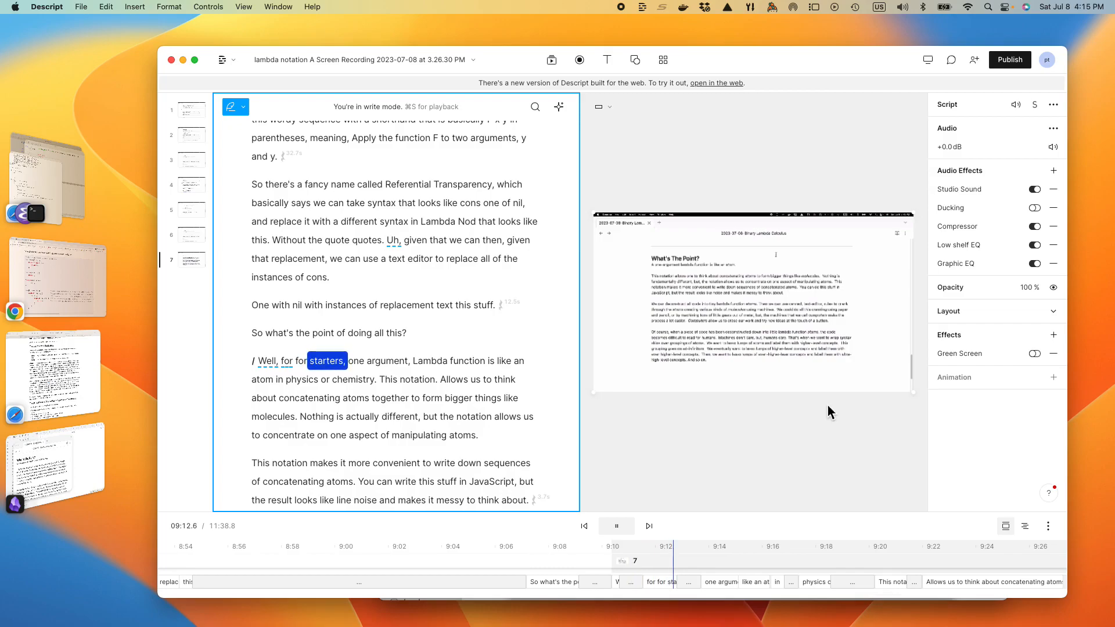
Add a Reverb audio effect to the script with its mix set to 20% and its room size set to 20%.
{"action": "left_click", "coordinate": [1055, 172]}
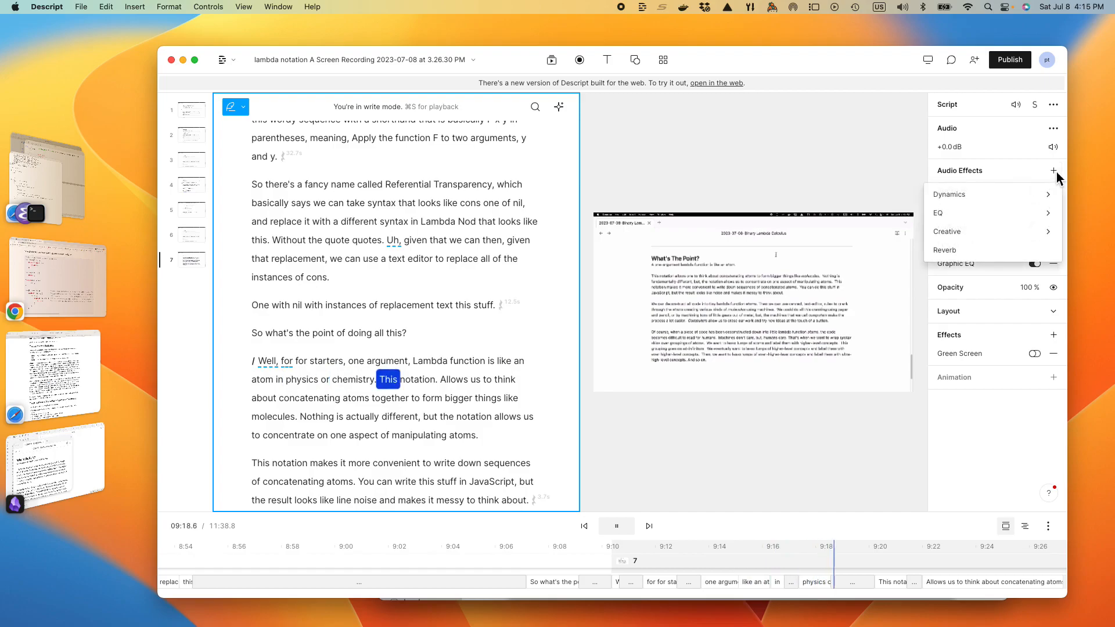
{"action": "left_click", "coordinate": [956, 251]}
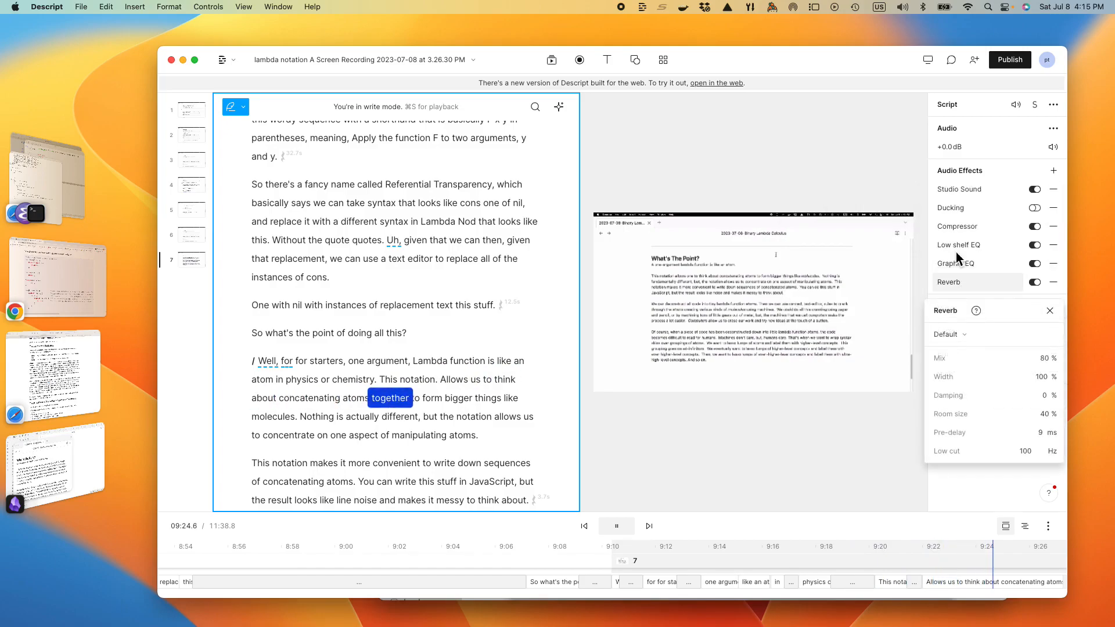
{"action": "left_click", "coordinate": [1043, 359]}
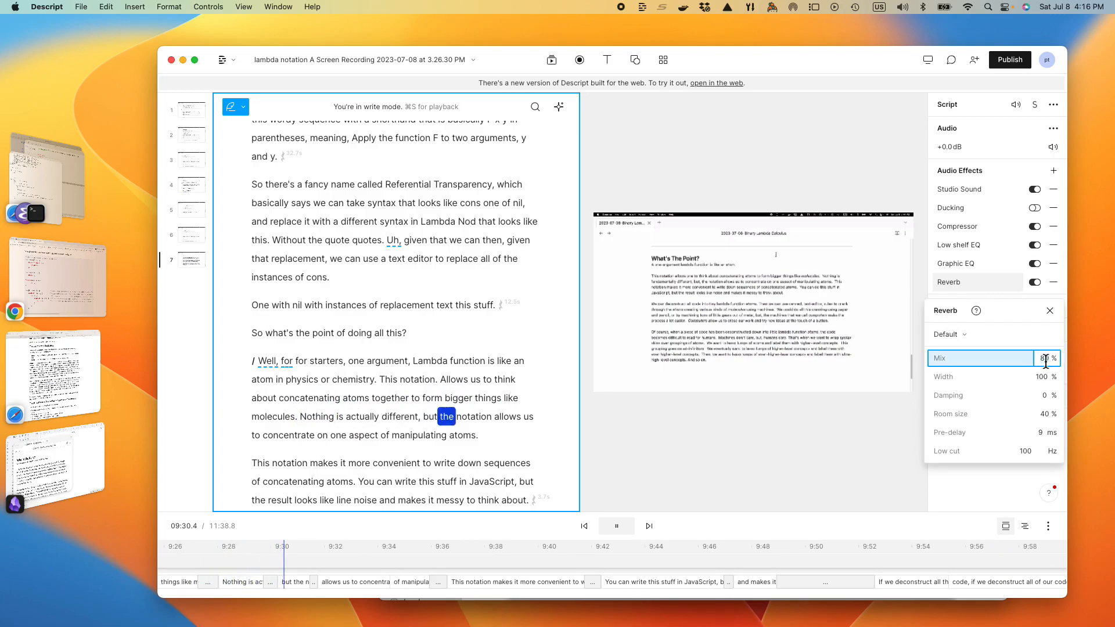
{"action": "type", "text": "20"}
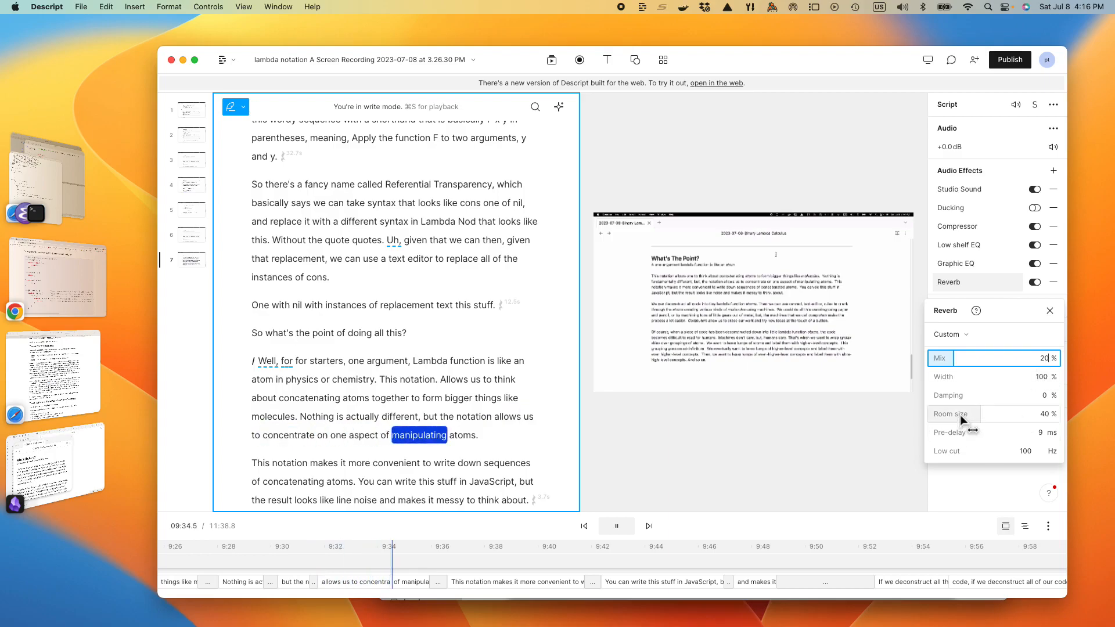
{"action": "left_click", "coordinate": [1026, 414]}
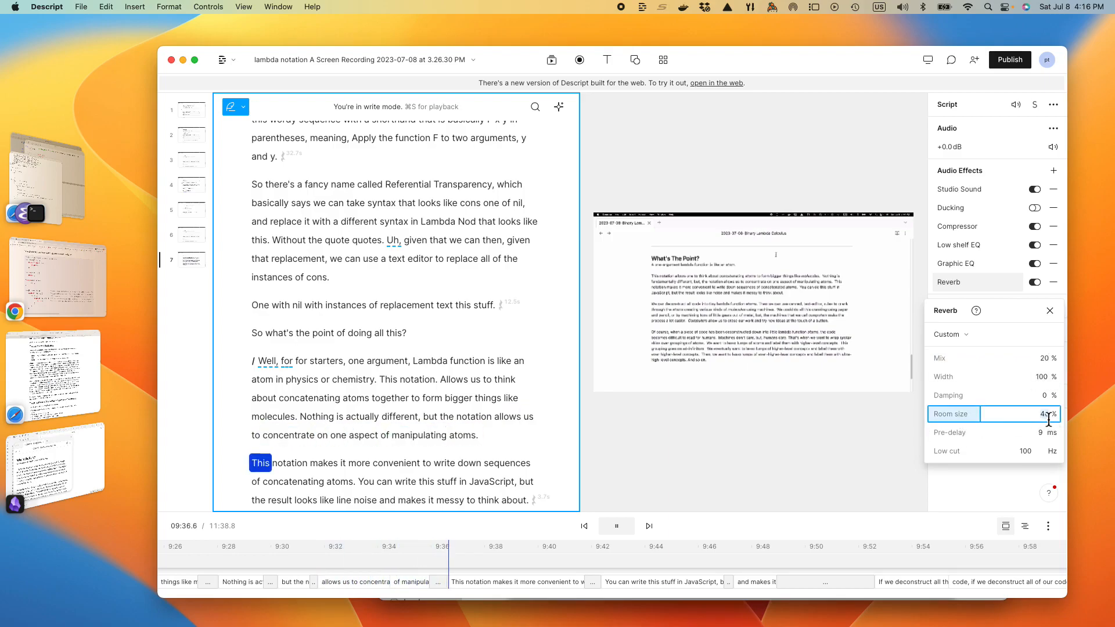
{"action": "type", "text": "20"}
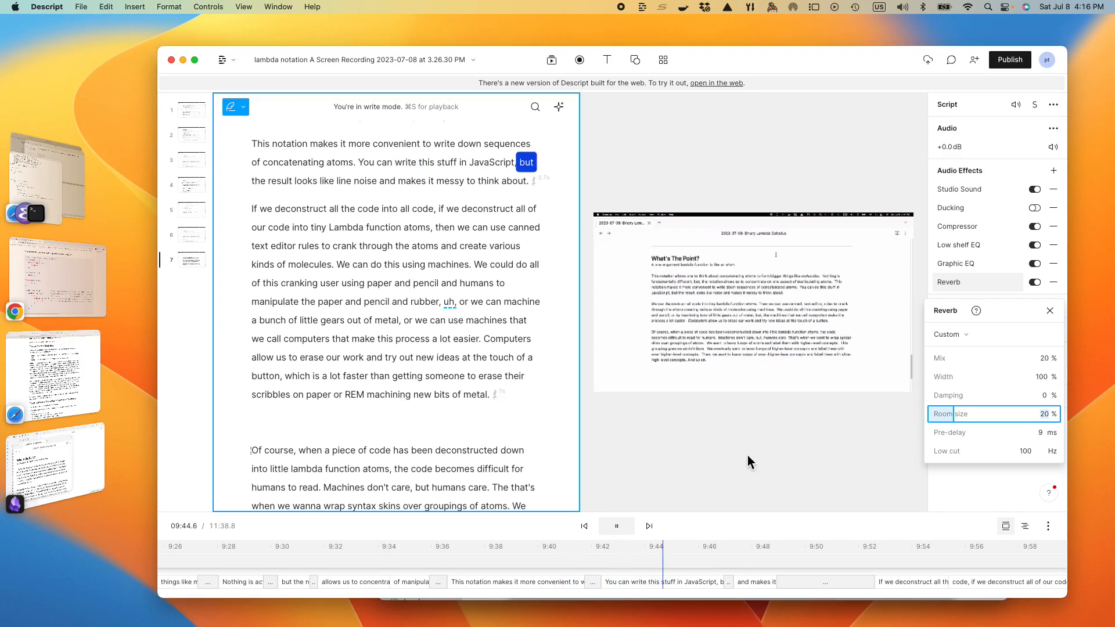
{"action": "left_click", "coordinate": [1049, 311]}
Switch the Reverb effect off and on during playback to compare the voice with and without it.
{"action": "left_click", "coordinate": [1034, 283]}
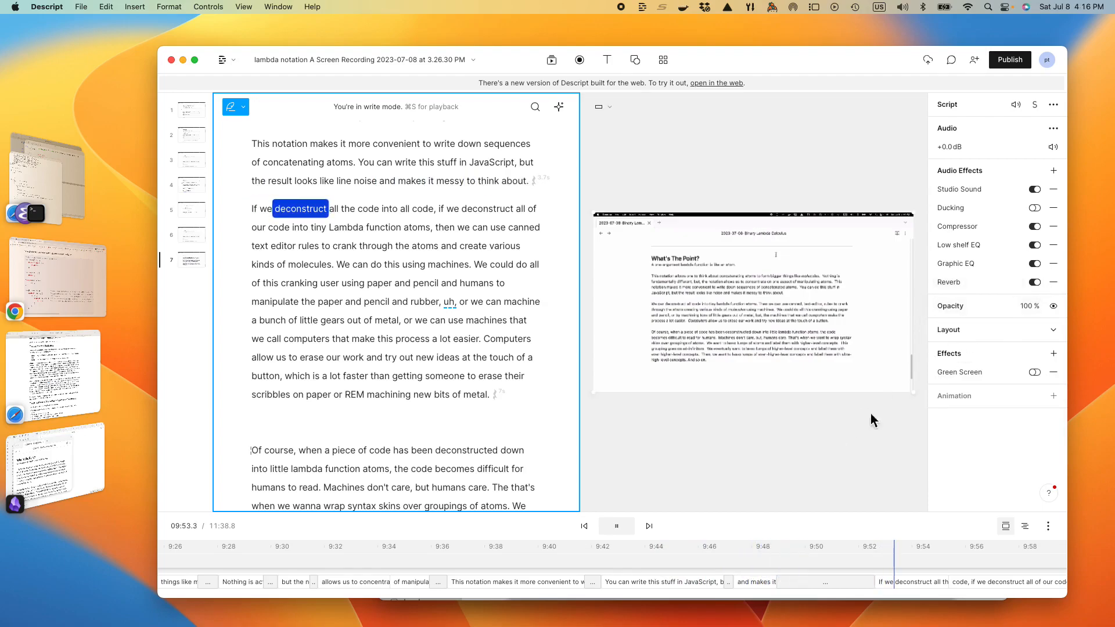
{"action": "left_click", "coordinate": [1035, 282]}
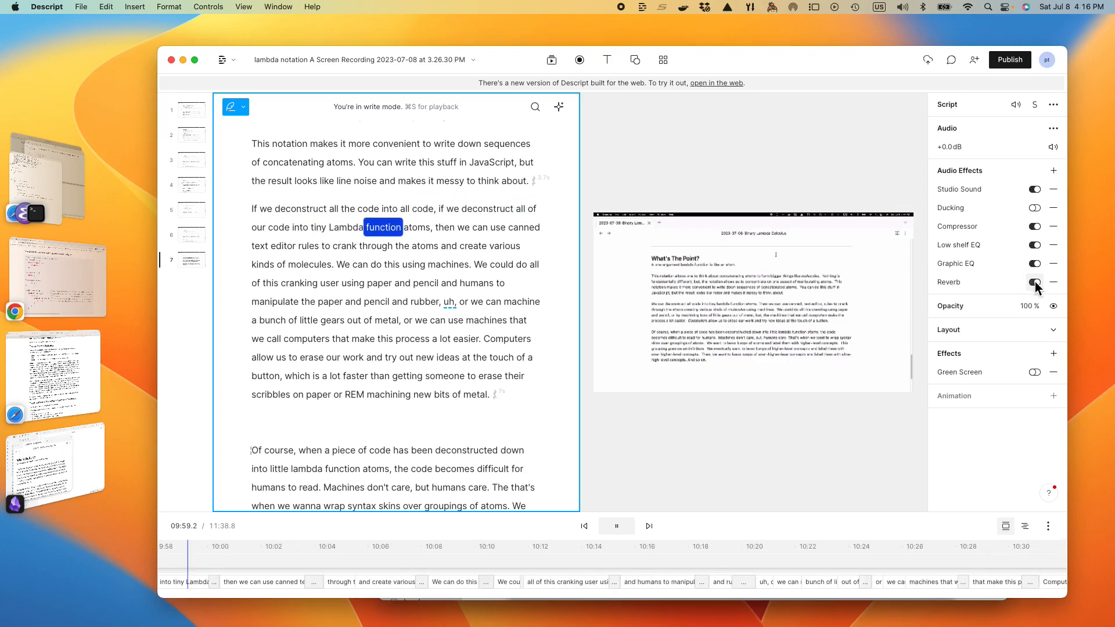
{"action": "left_click", "coordinate": [1035, 281]}
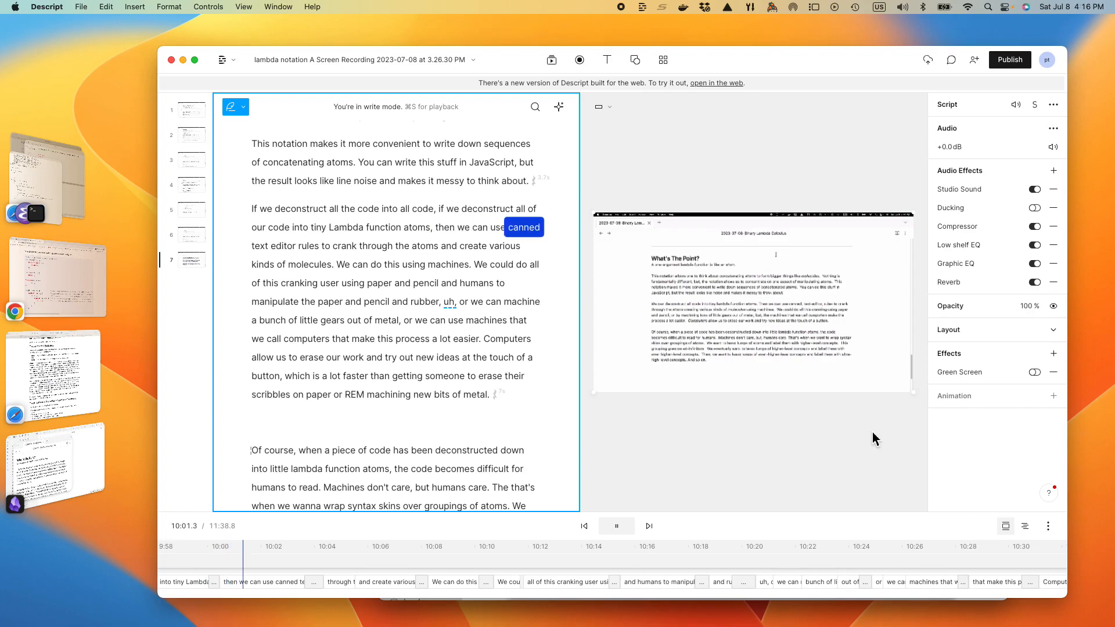